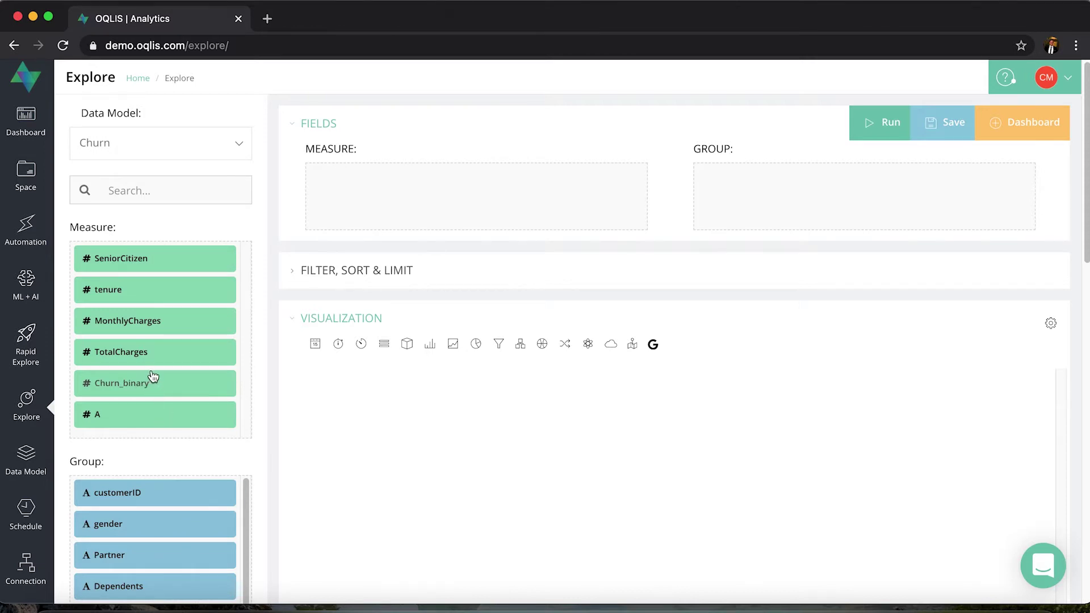
Inspect the formula of the Churn % calculated field without changing it.
scroll(182, 438, "down", 10)
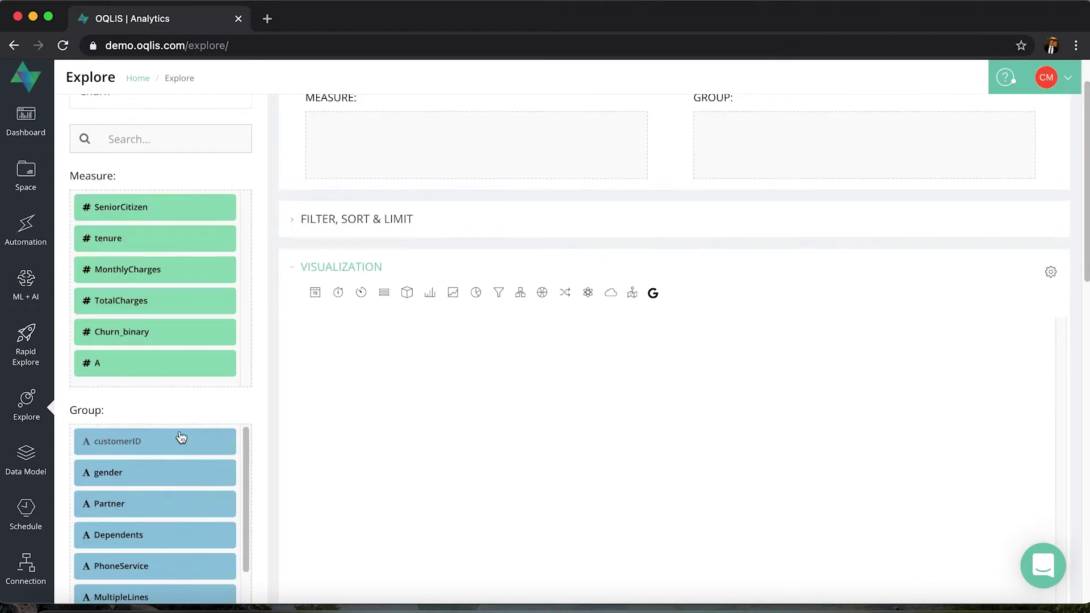
scroll(208, 500, "down", 3)
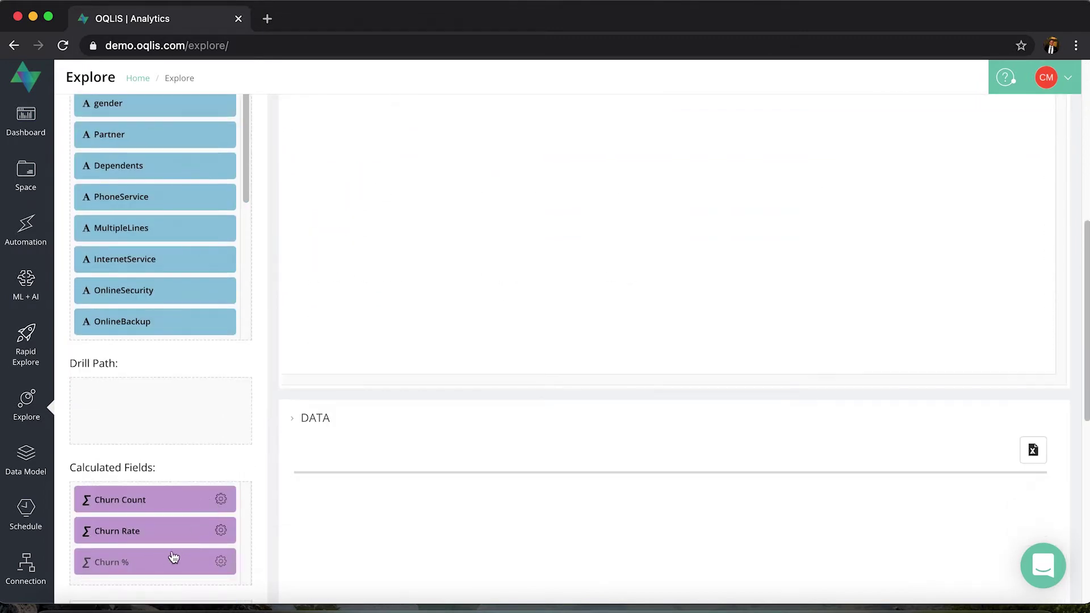
left_click(220, 562)
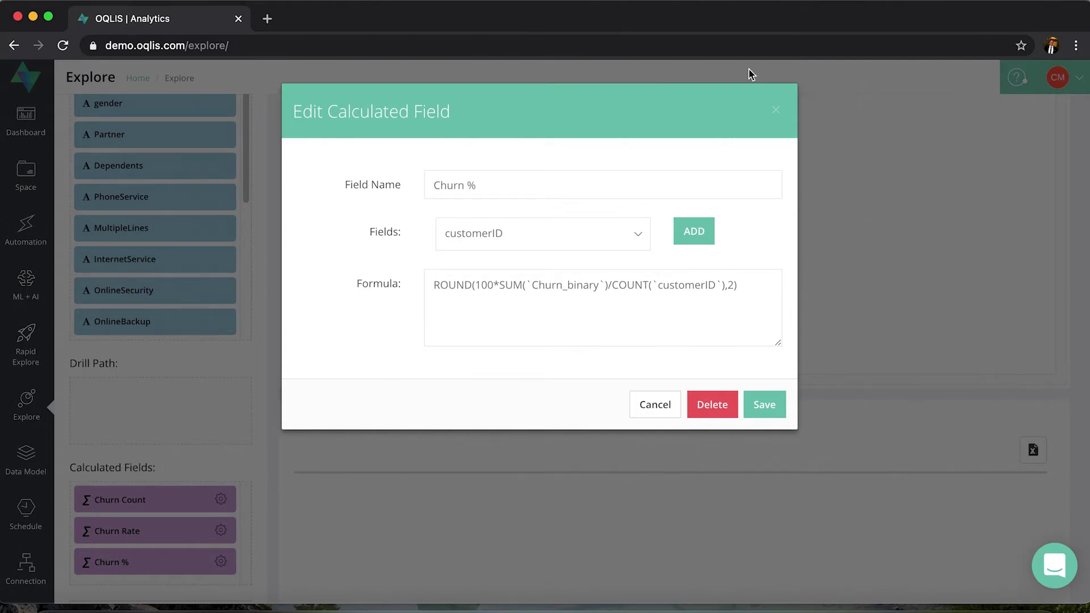
left_click(776, 111)
Add the Churn % calculated field as the measure and visualize it as a gauge.
left_click_drag(162, 568, 414, 197)
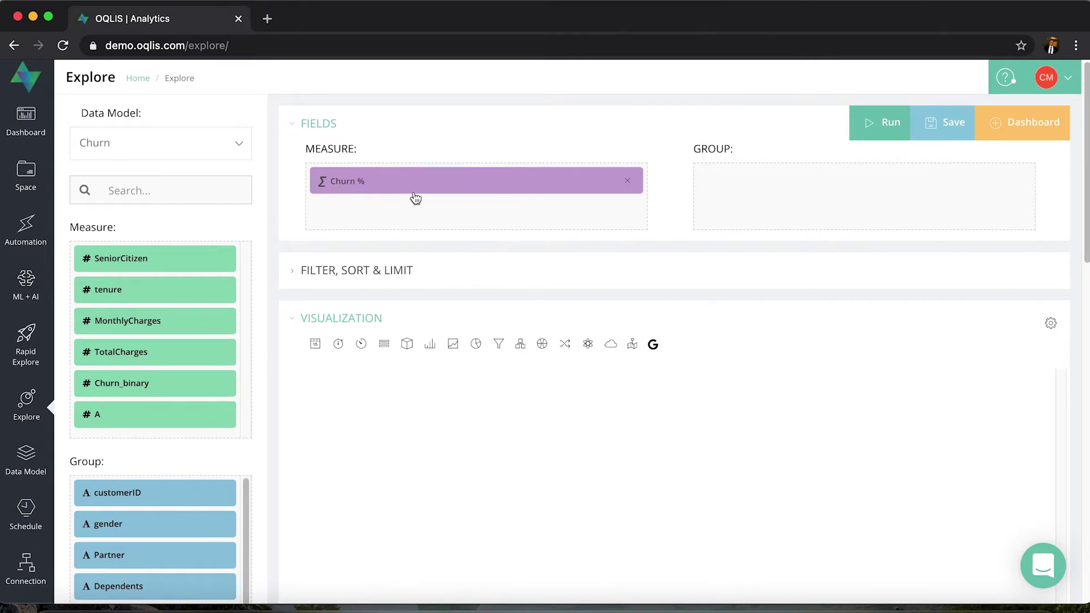
left_click(337, 347)
scroll(738, 401, "down", 5)
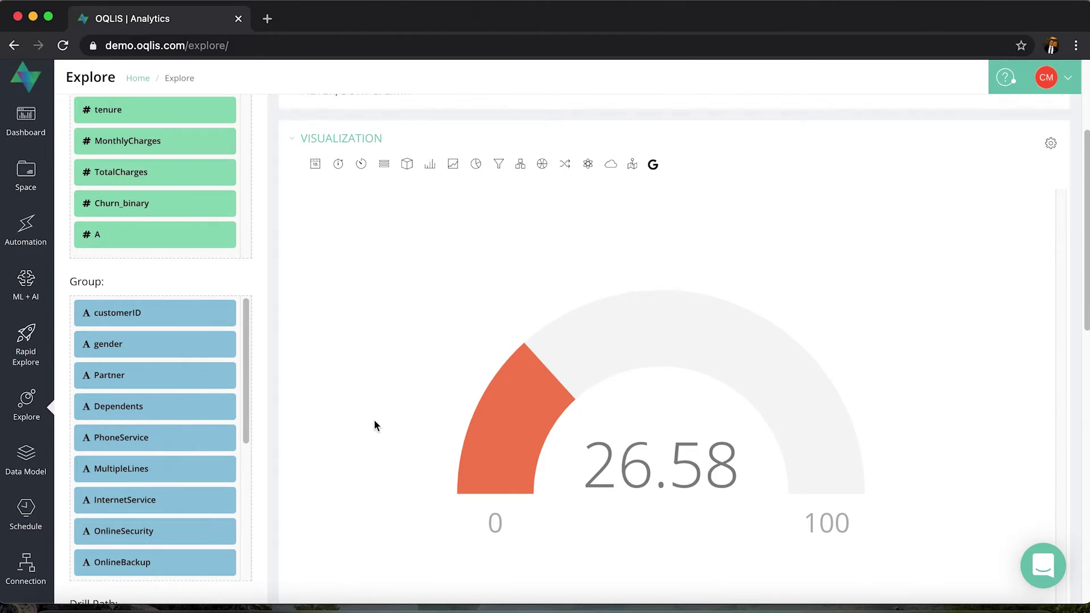
Group the Churn % gauge by gender.
left_click_drag(122, 342, 755, 206)
scroll(800, 258, "down", 2)
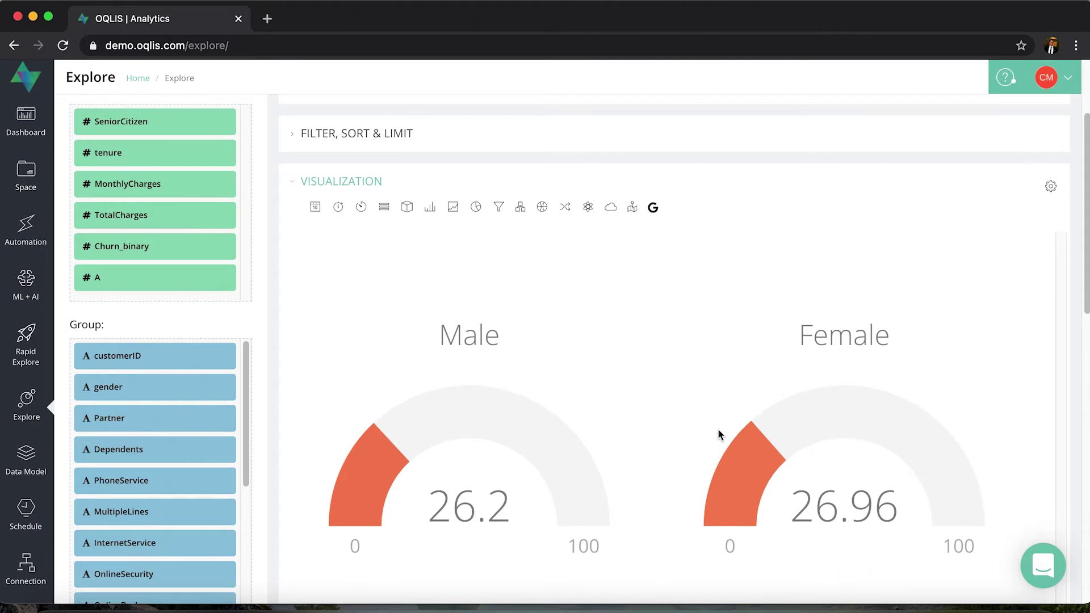
scroll(755, 221, "up", 5)
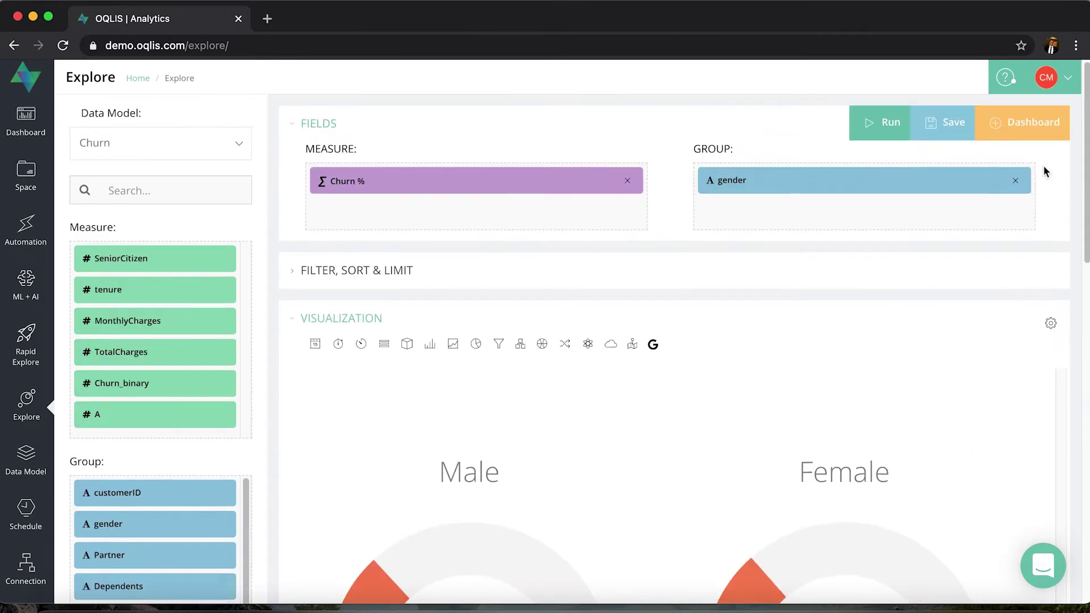
Replace the gender grouping with Contract to get one churn gauge per contract type.
left_click(1015, 181)
scroll(443, 393, "down", 1)
scroll(441, 393, "down", 5)
scroll(173, 398, "down", 5)
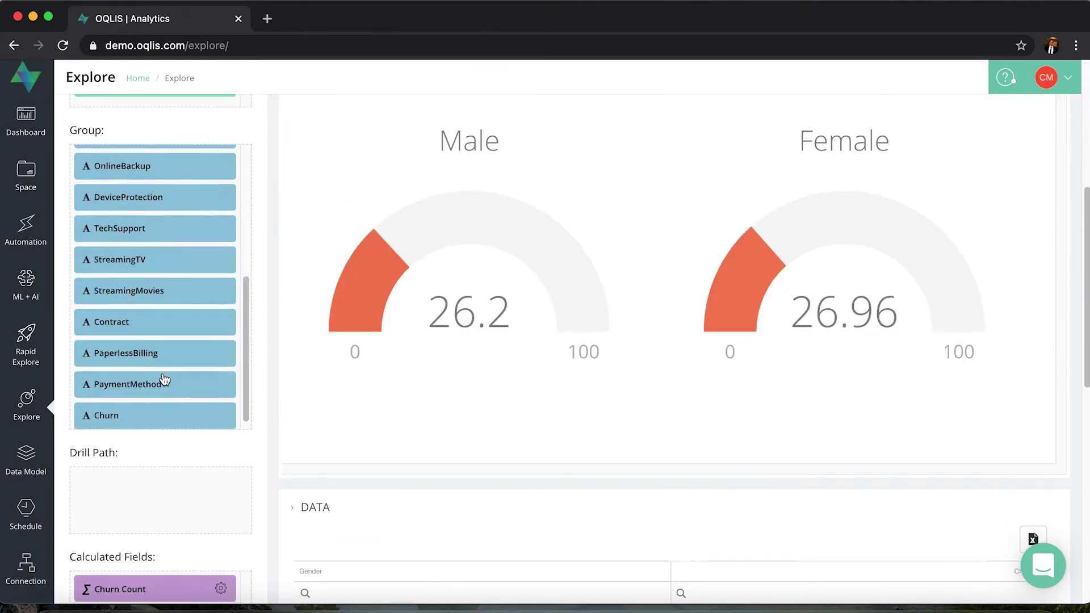
left_click_drag(126, 325, 853, 152)
scroll(846, 284, "down", 3)
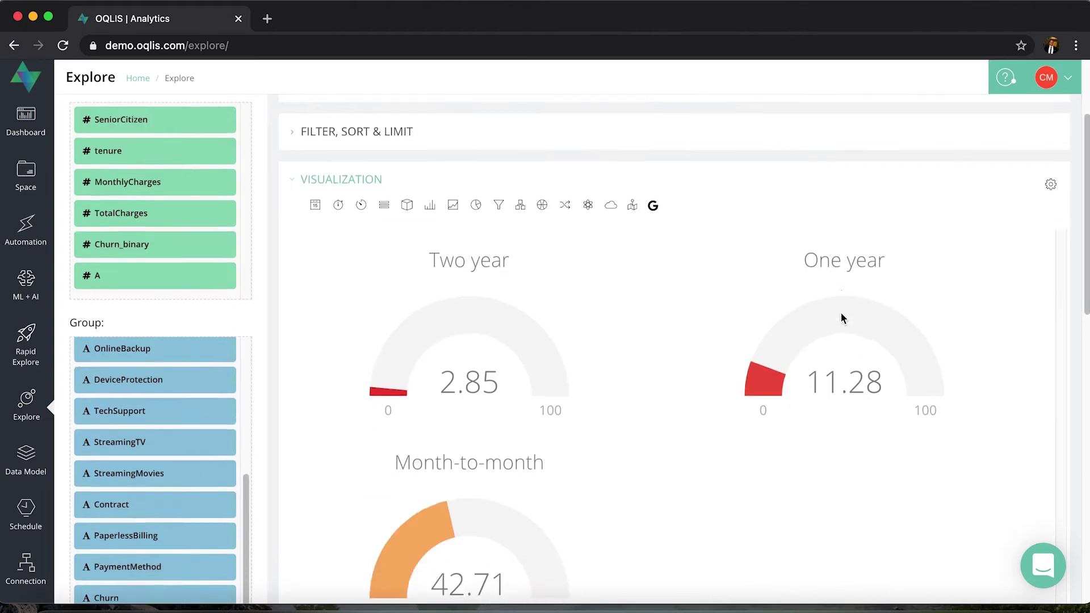
scroll(909, 413, "down", 1)
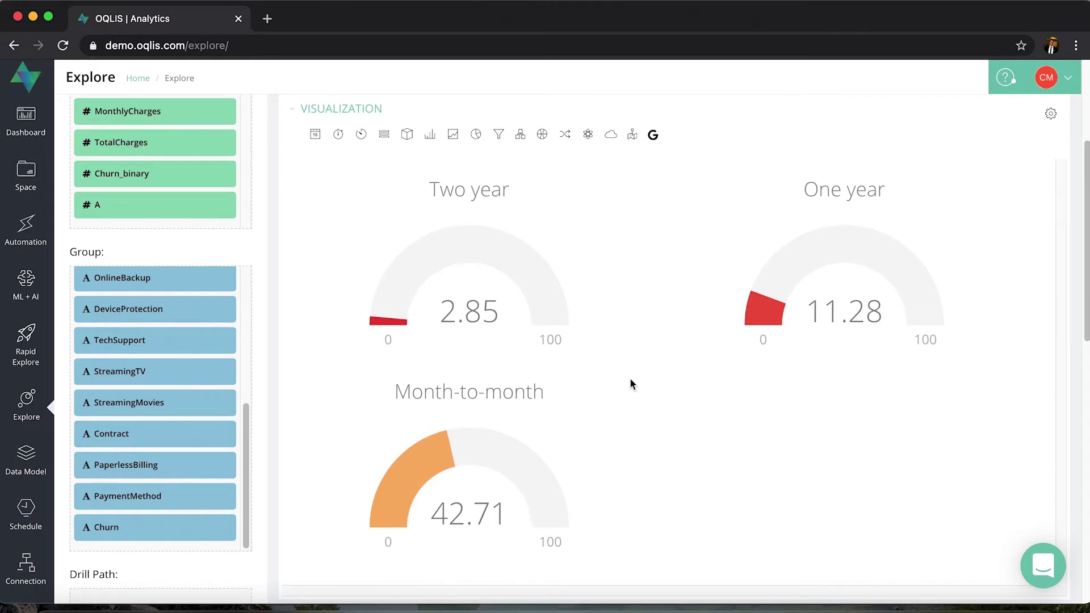
scroll(653, 403, "up", 4)
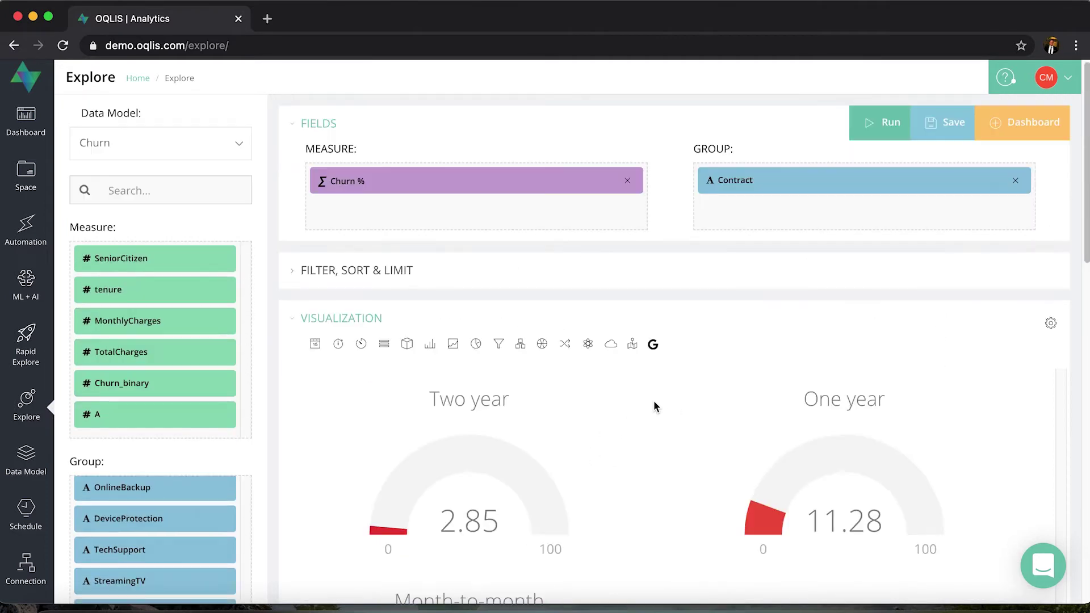
scroll(597, 259, "down", 4)
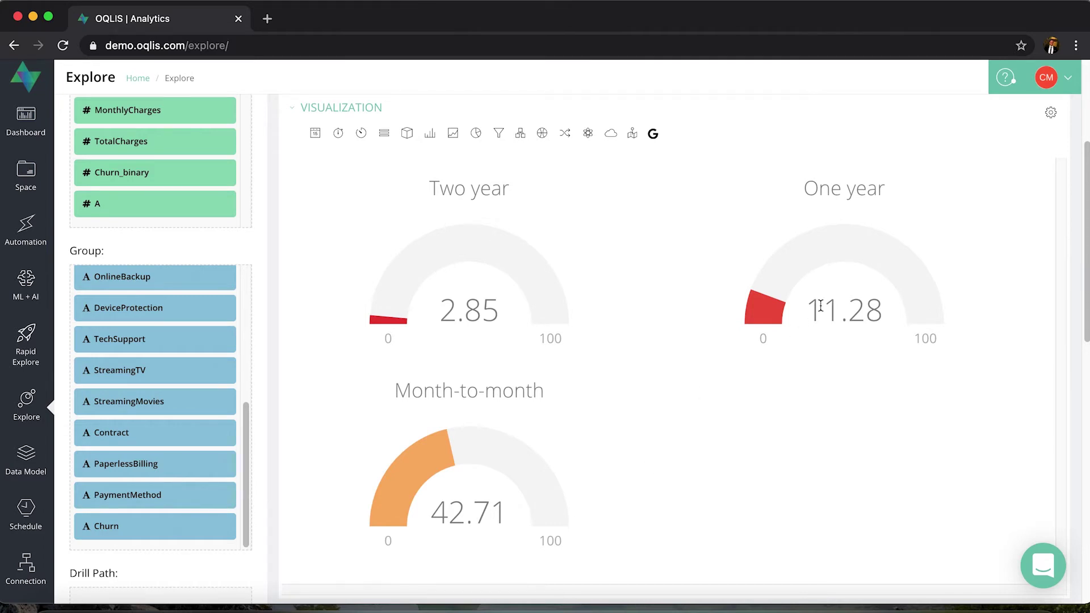
Open the gauge visualization settings and review the title, value field, target, and start and end value options.
scroll(941, 250, "up", 1)
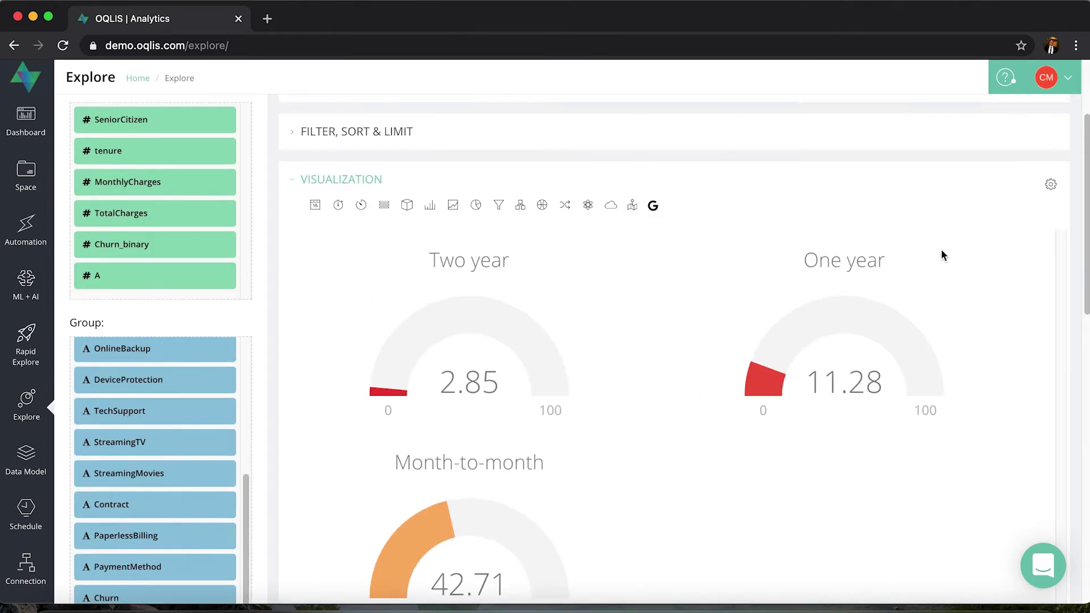
left_click(1051, 184)
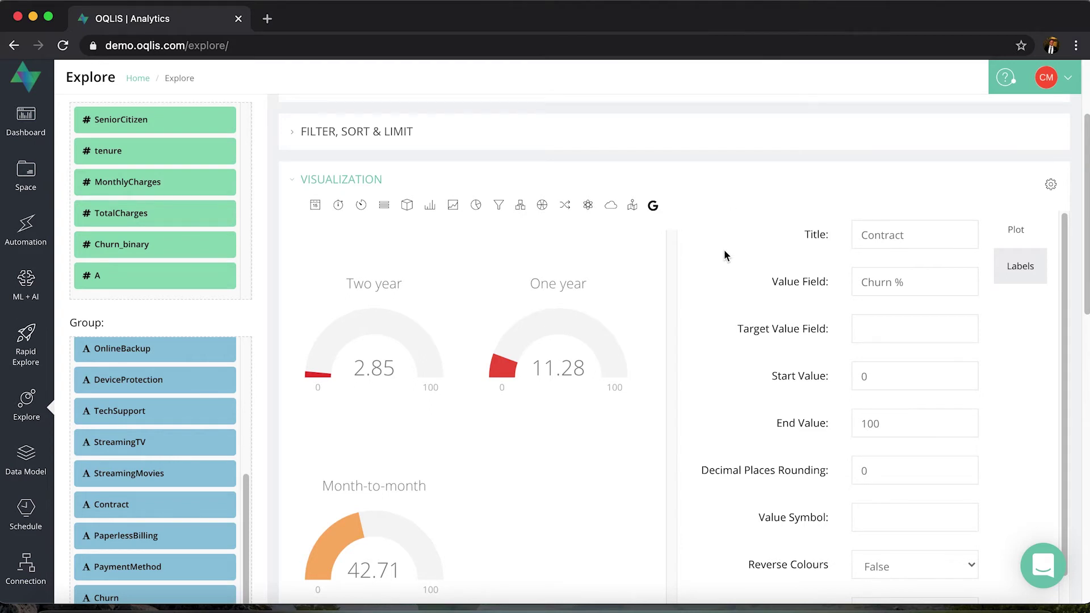
scroll(723, 250, "down", 1)
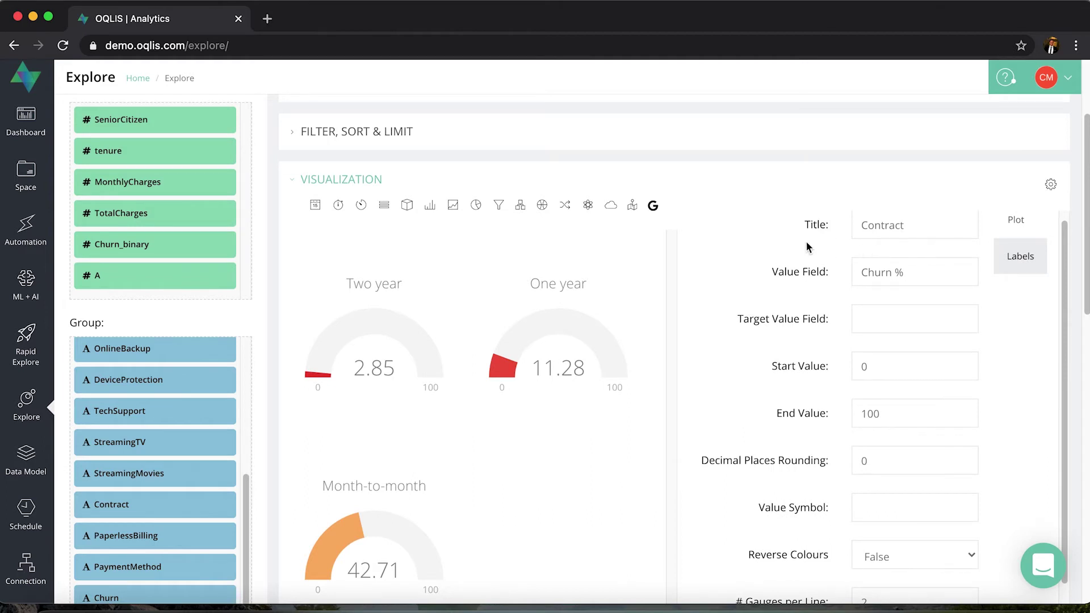
scroll(769, 247, "down", 1)
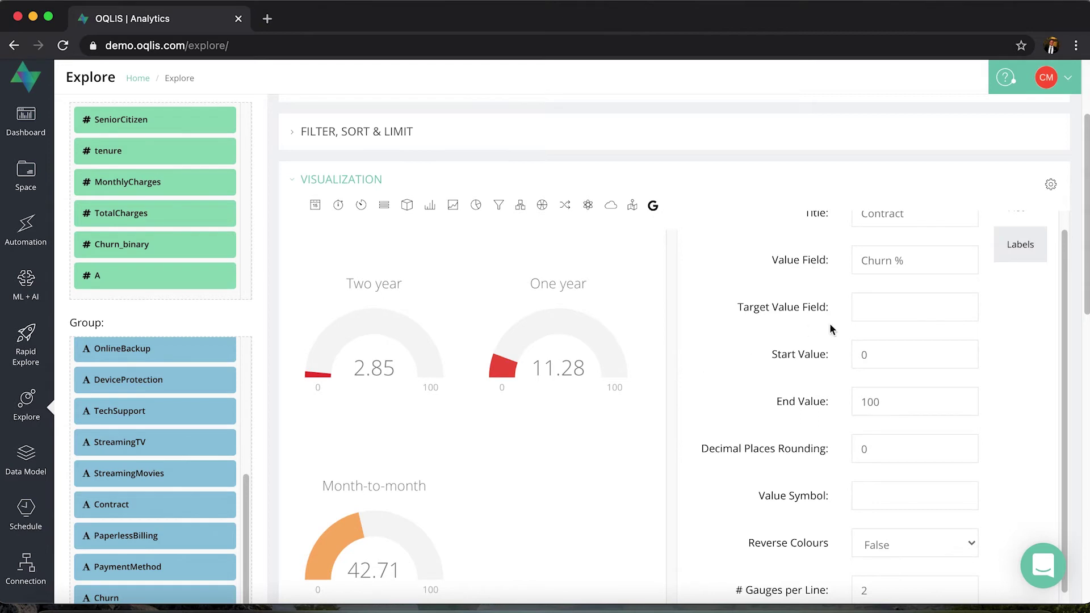
scroll(454, 265, "up", 3)
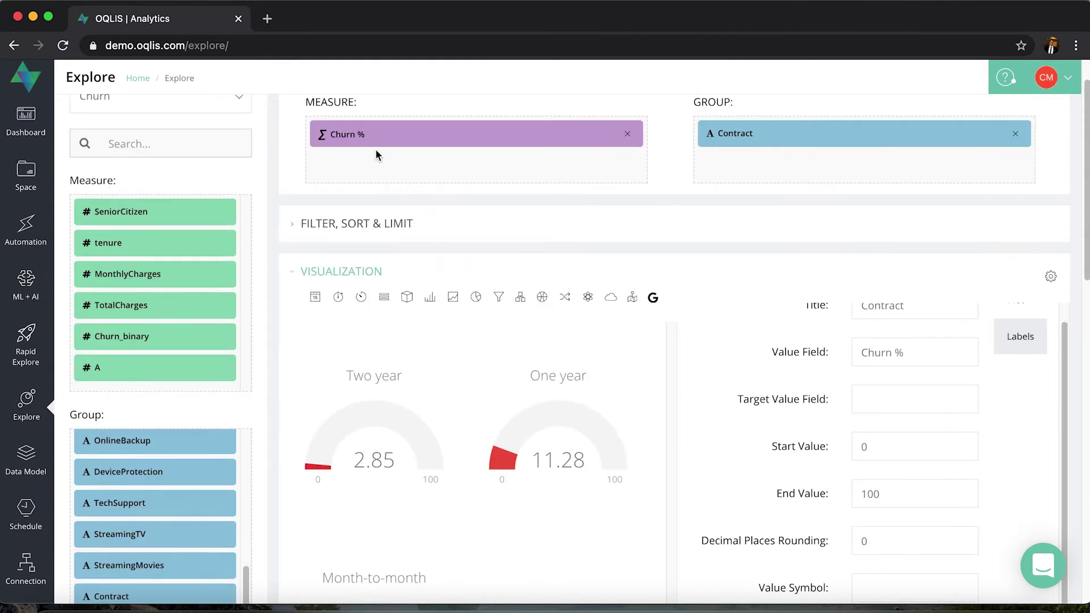
scroll(380, 162, "down", 1)
scroll(910, 387, "down", 2)
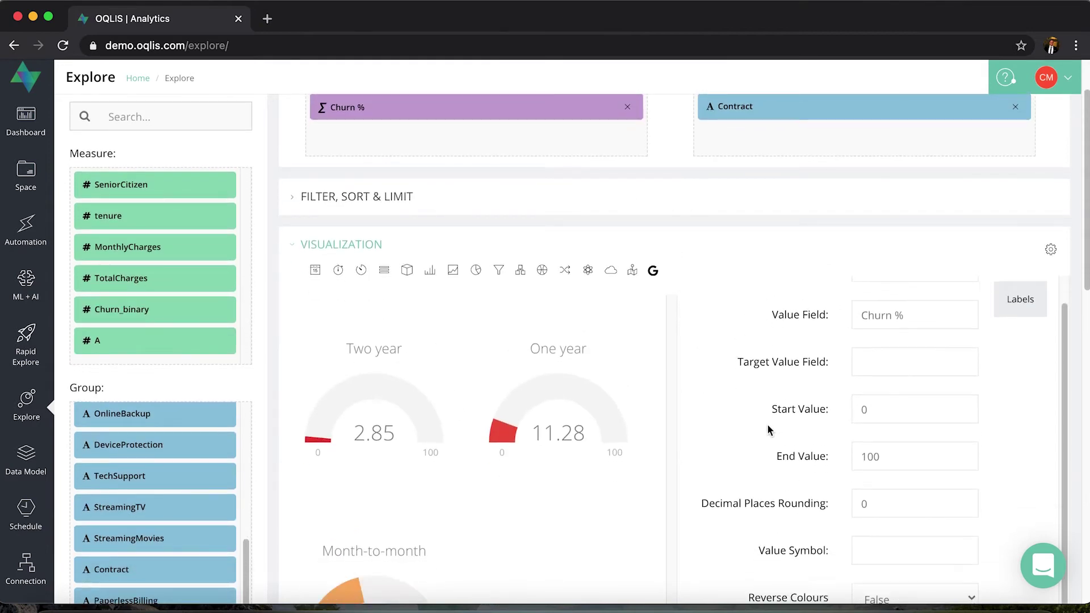
scroll(791, 420, "down", 1)
scroll(738, 417, "down", 1)
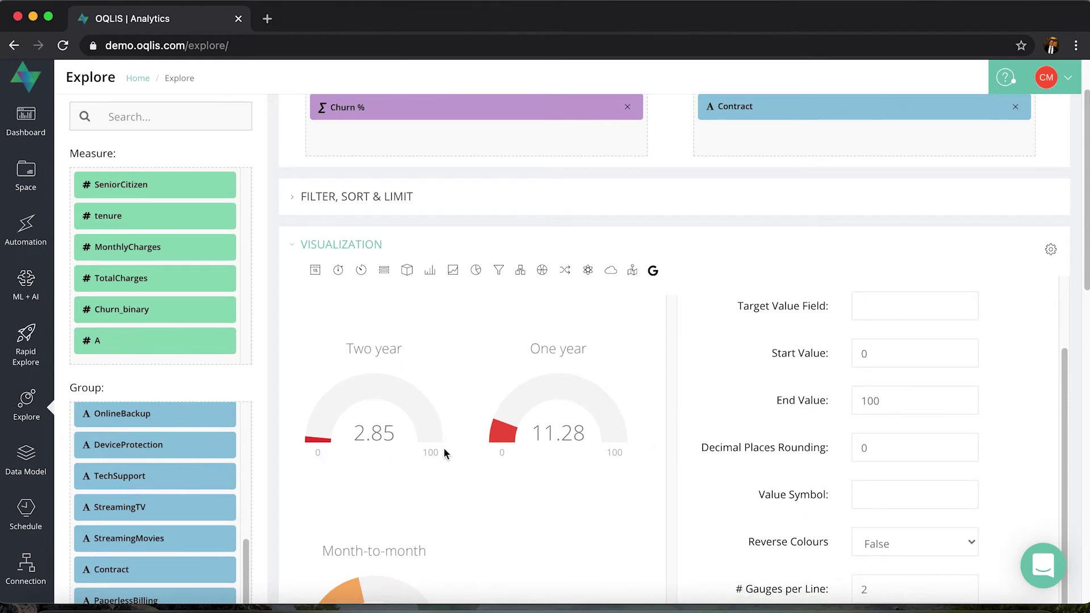
Set the gauges' start value to 10 and end value to 50.
left_click(890, 347)
key("BackSpace")
type("10")
left_click(915, 390)
key("Left")
key("Left")
key("BackSpace")
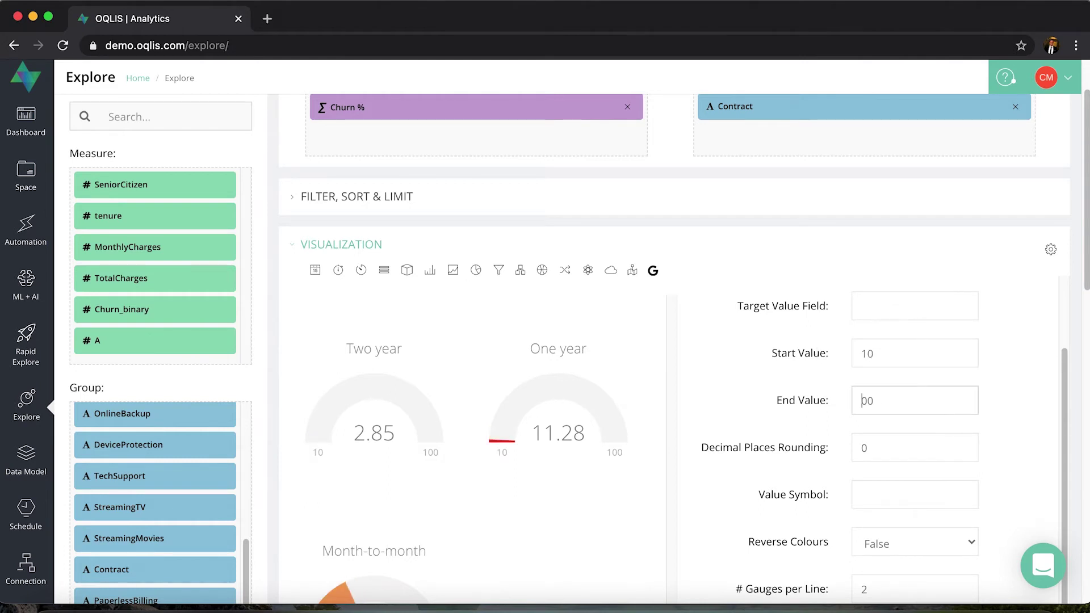
key("BackSpace")
type("5")
scroll(587, 356, "down", 3)
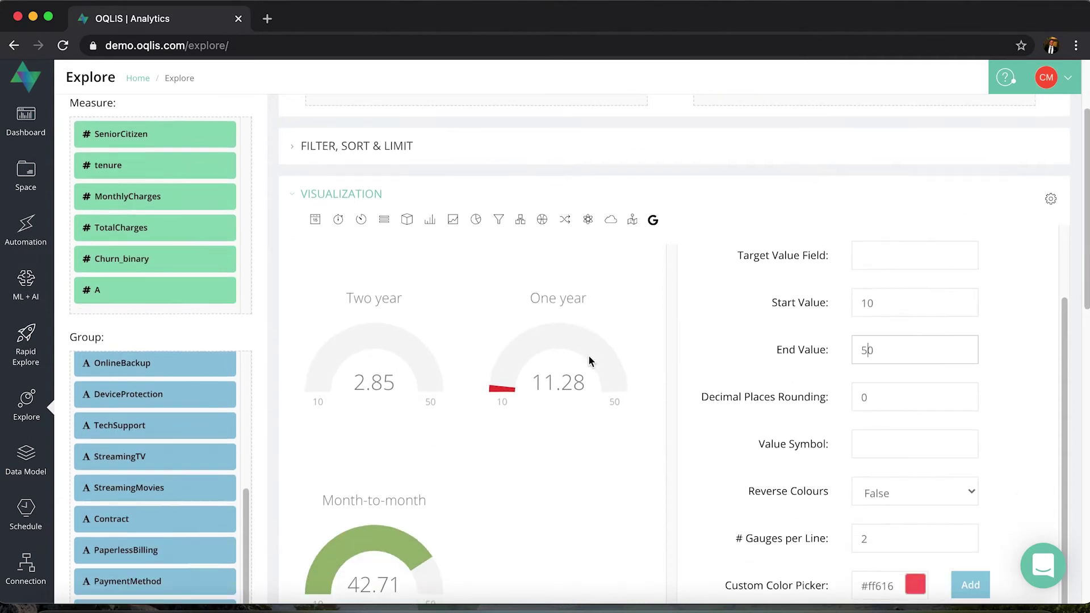
Restore the gauges' range with an end value of 100 and a start value of 0.
key("Right")
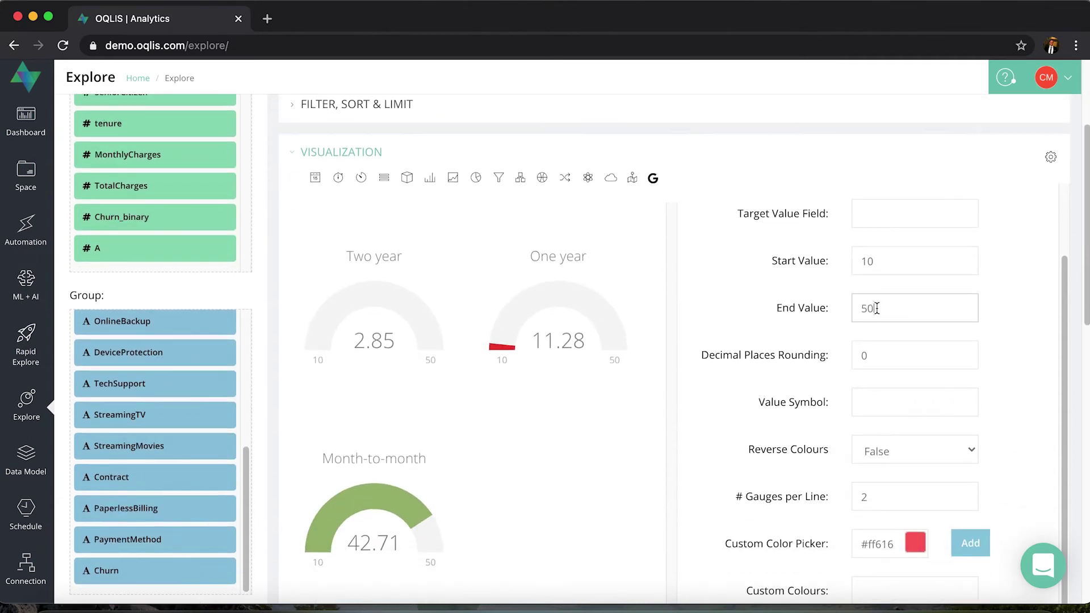
key("BackSpace")
key("BackSpace")
type("100")
left_click(913, 261)
key("BackSpace")
key("BackSpace")
type("0")
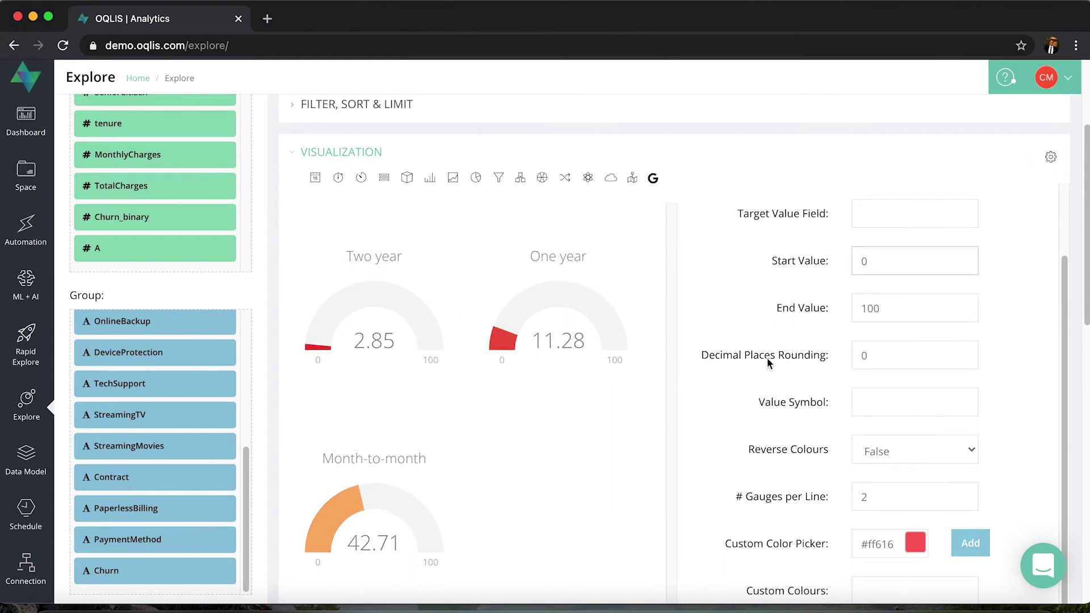
Set the gauges' value symbol to % and turn Reverse Colours to True.
scroll(756, 376, "down", 1)
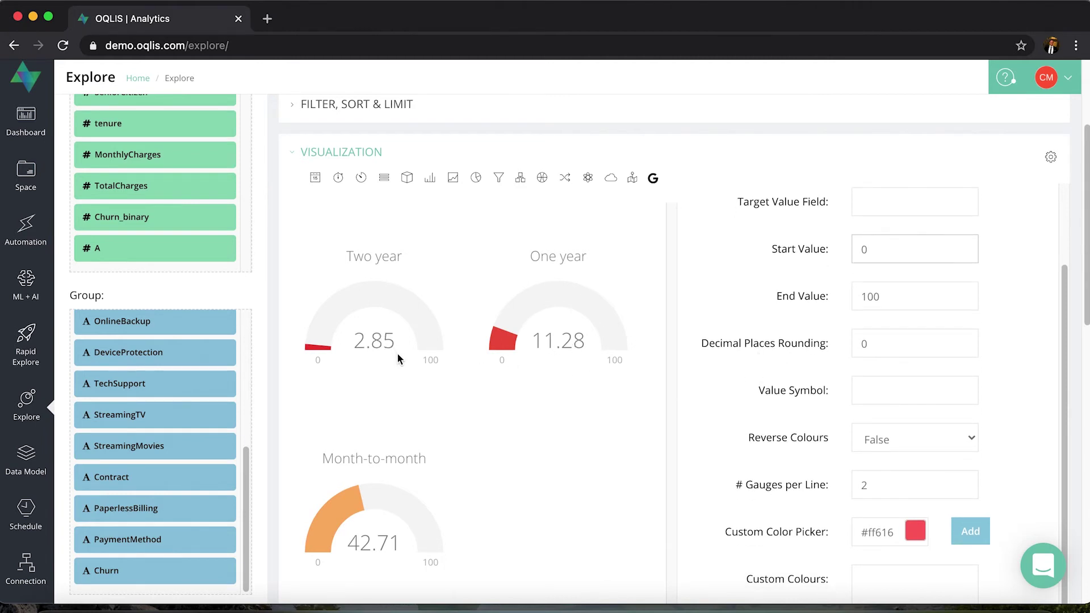
scroll(863, 389, "down", 1)
left_click(872, 377)
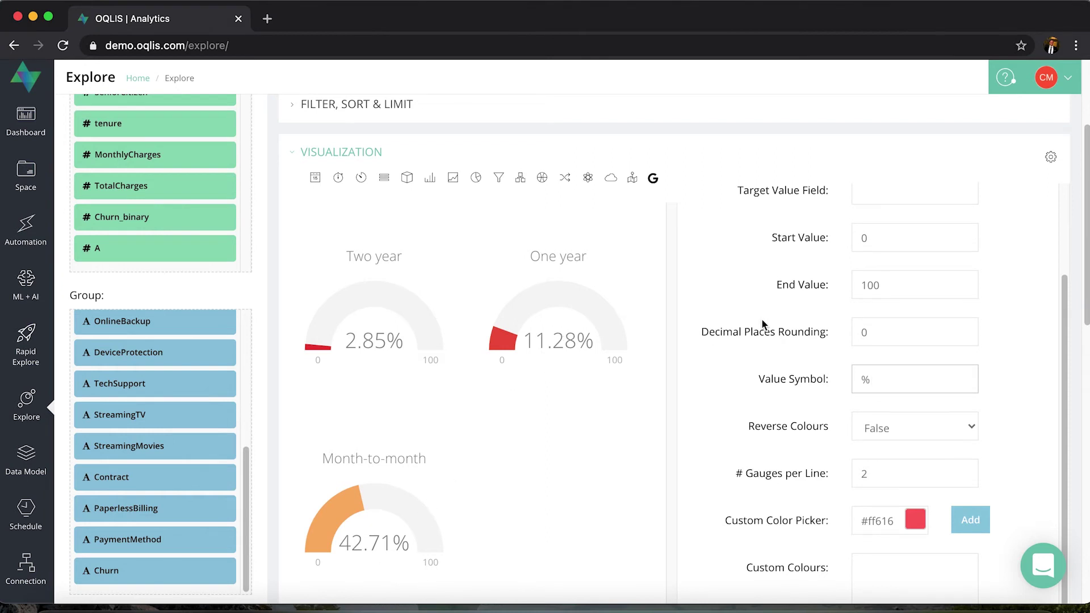
scroll(755, 310, "down", 1)
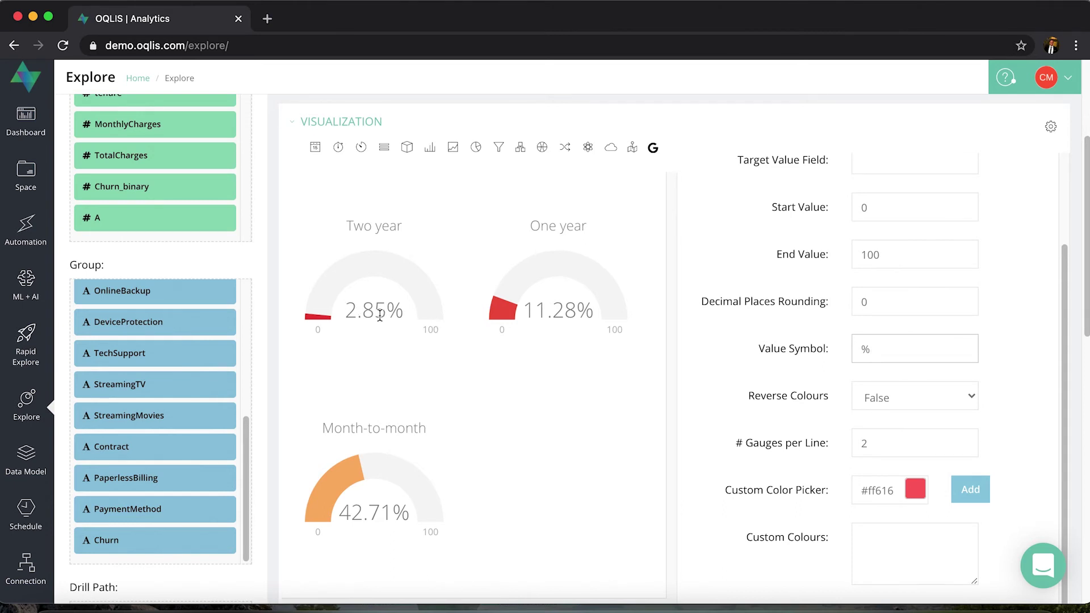
left_click(952, 390)
left_click(889, 414)
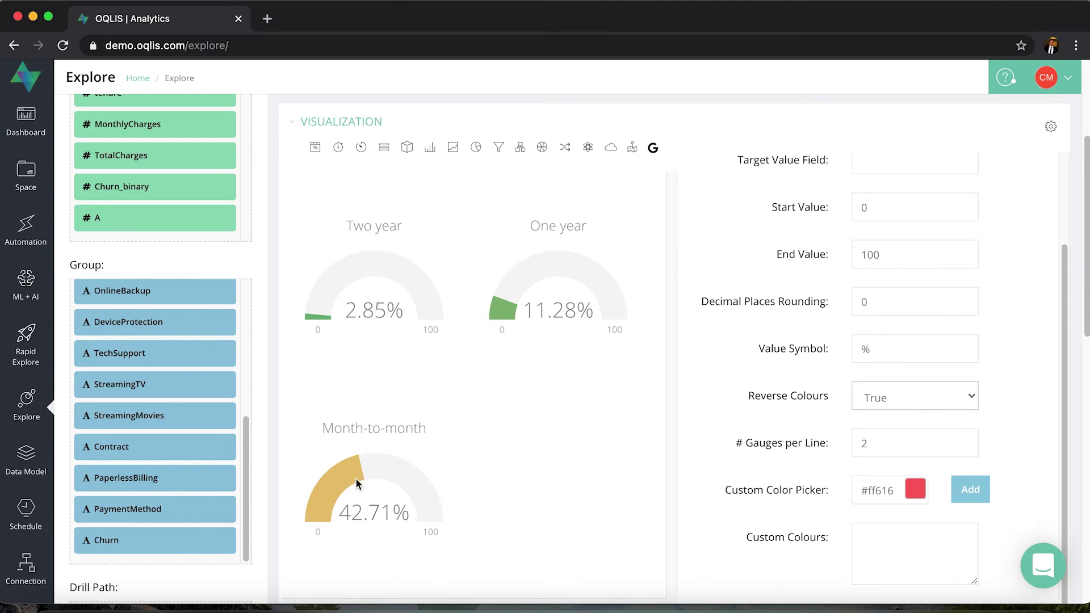
Try the layout with three gauges per line and return it to 2 per line.
scroll(741, 384, "down", 1)
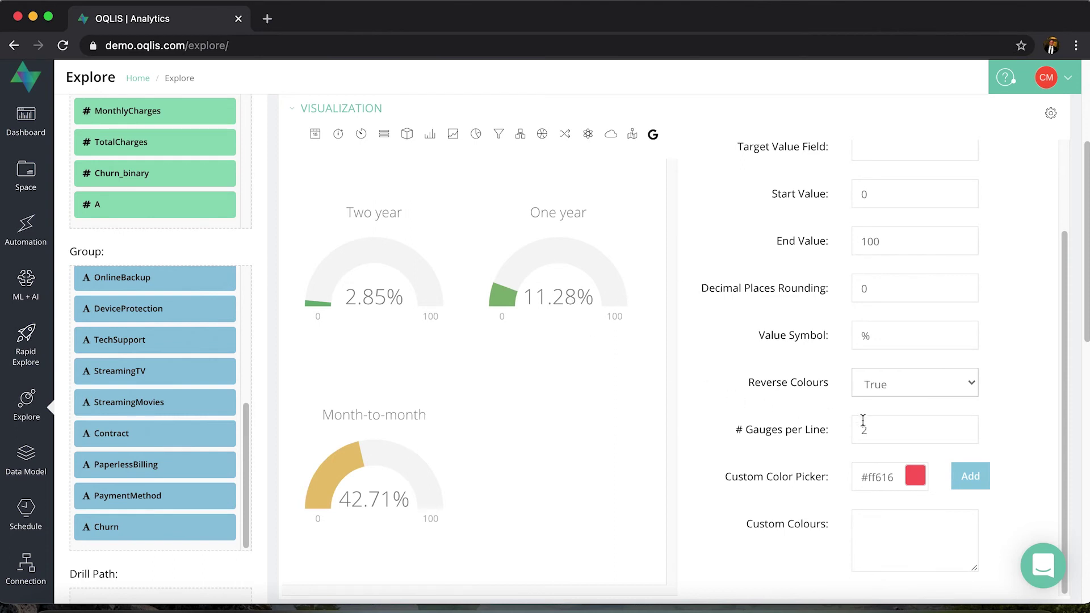
left_click(889, 430)
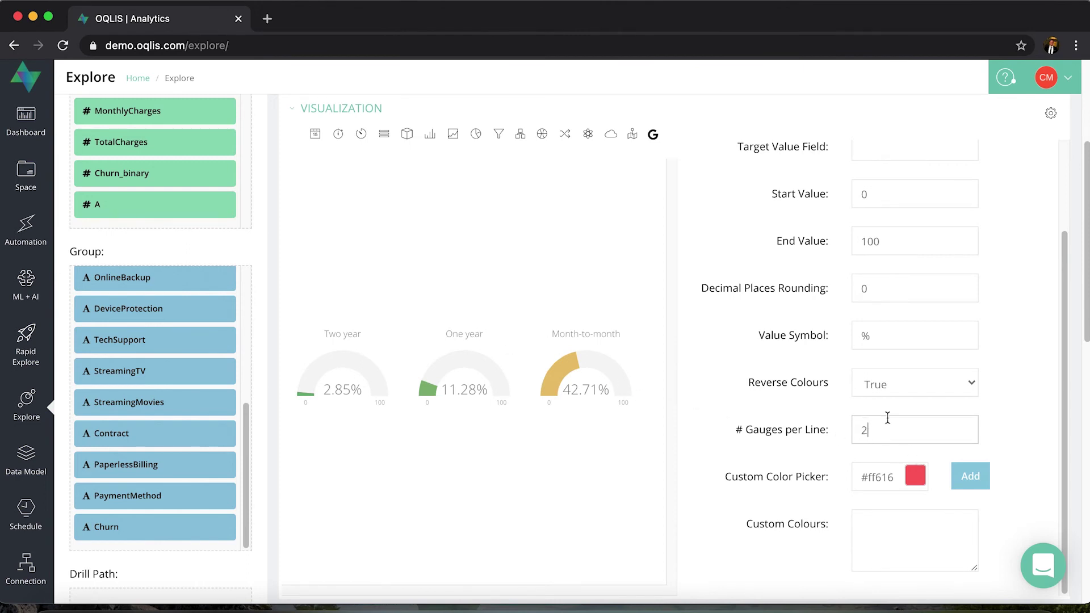
scroll(738, 375, "down", 1)
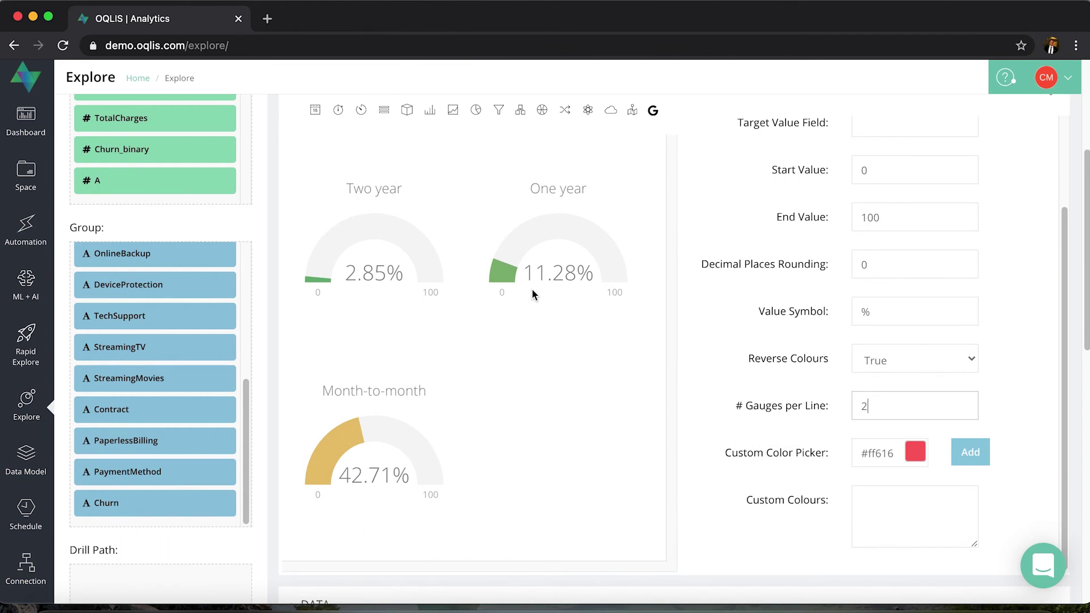
Add blue #1635ff and green #29ff16 as the gauges' custom colours.
left_click(913, 451)
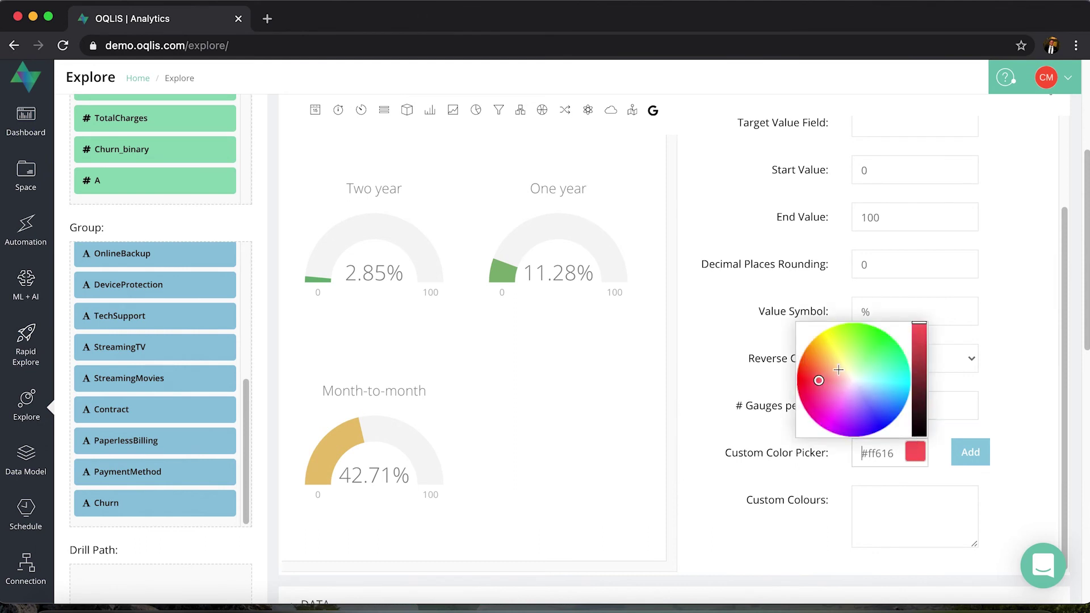
mouse_move(820, 381)
left_mouse_down()
mouse_move(891, 414)
mouse_move(885, 421)
left_mouse_up()
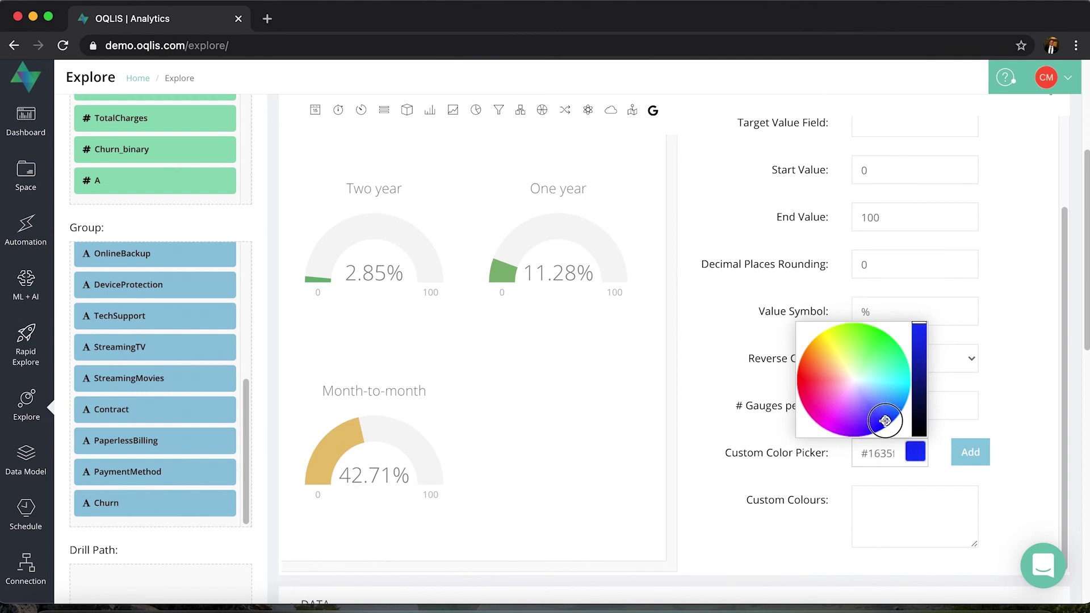
left_click(968, 451)
left_click(913, 455)
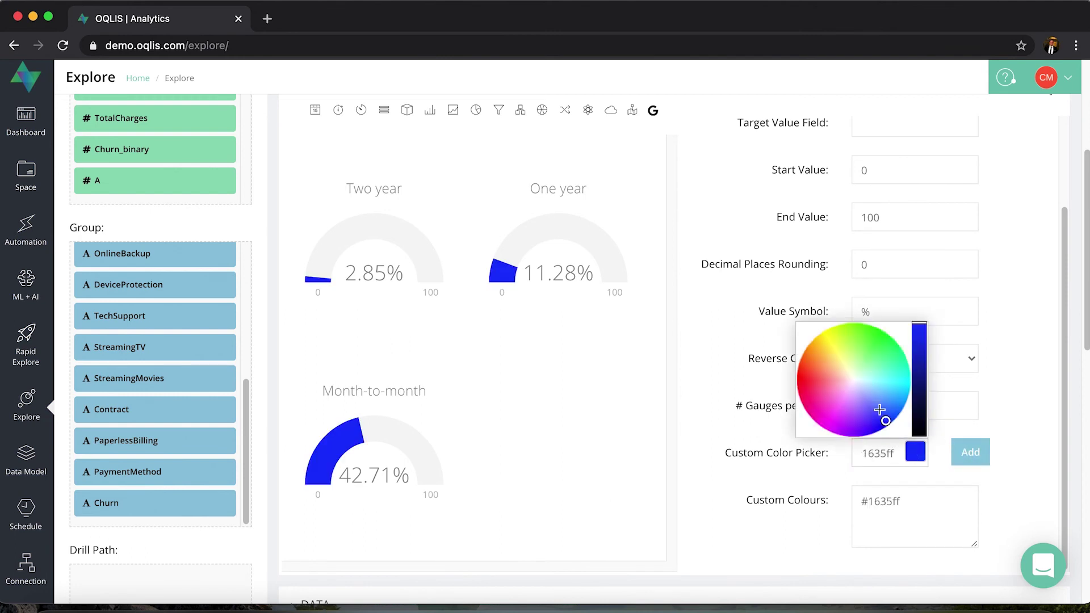
left_click(876, 332)
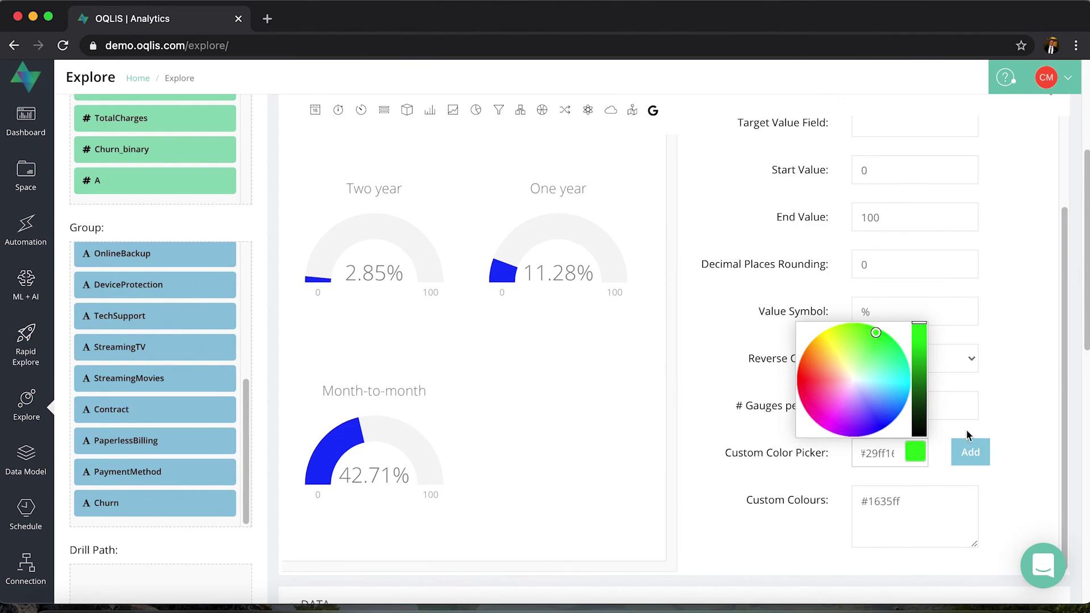
left_click(969, 451)
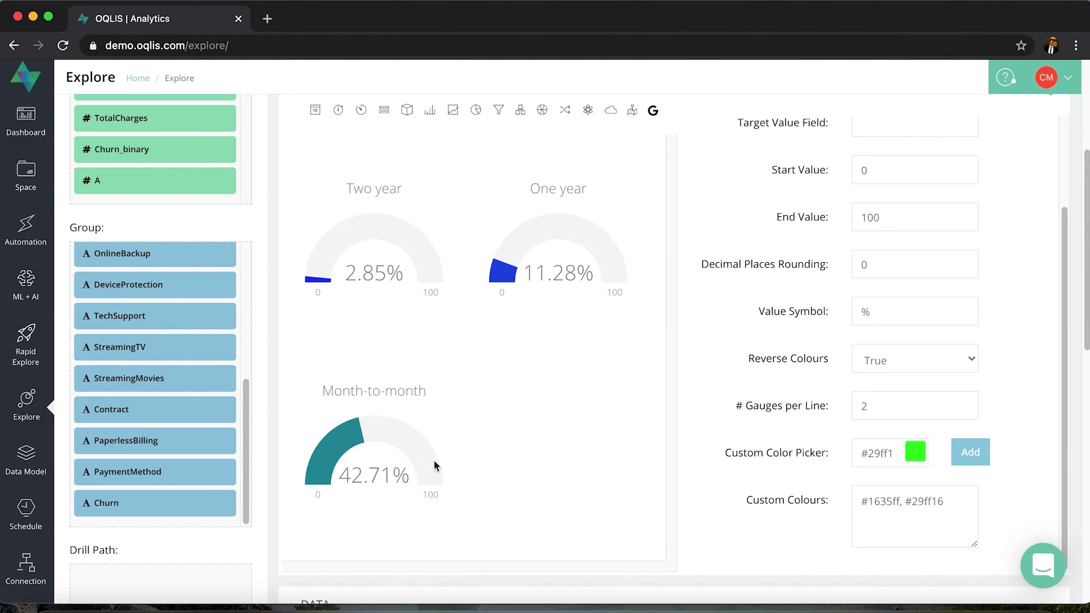
scroll(584, 443, "down", 1)
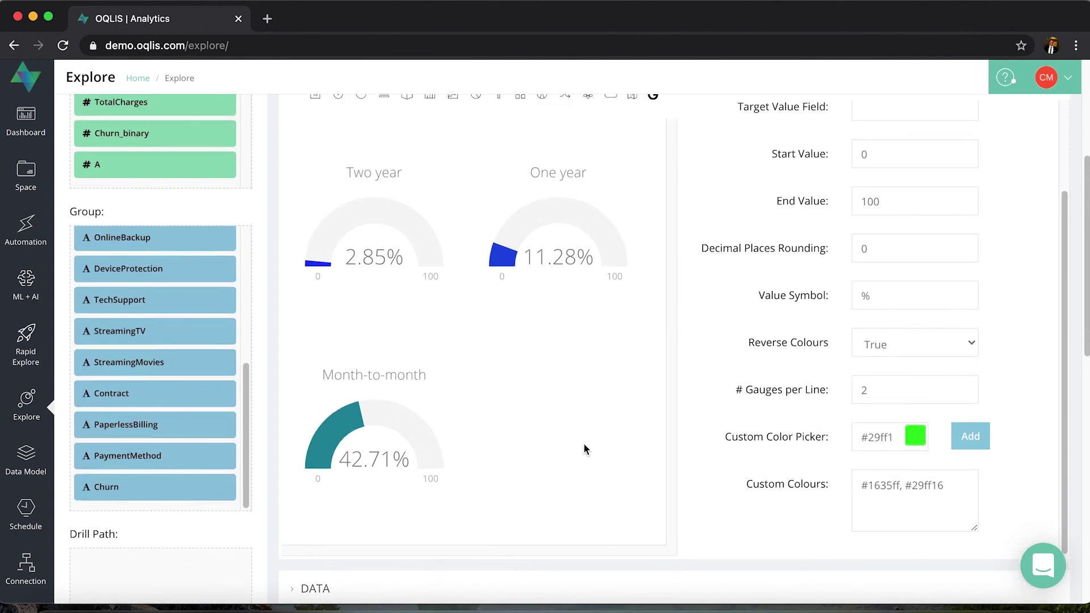
scroll(584, 445, "up", 1)
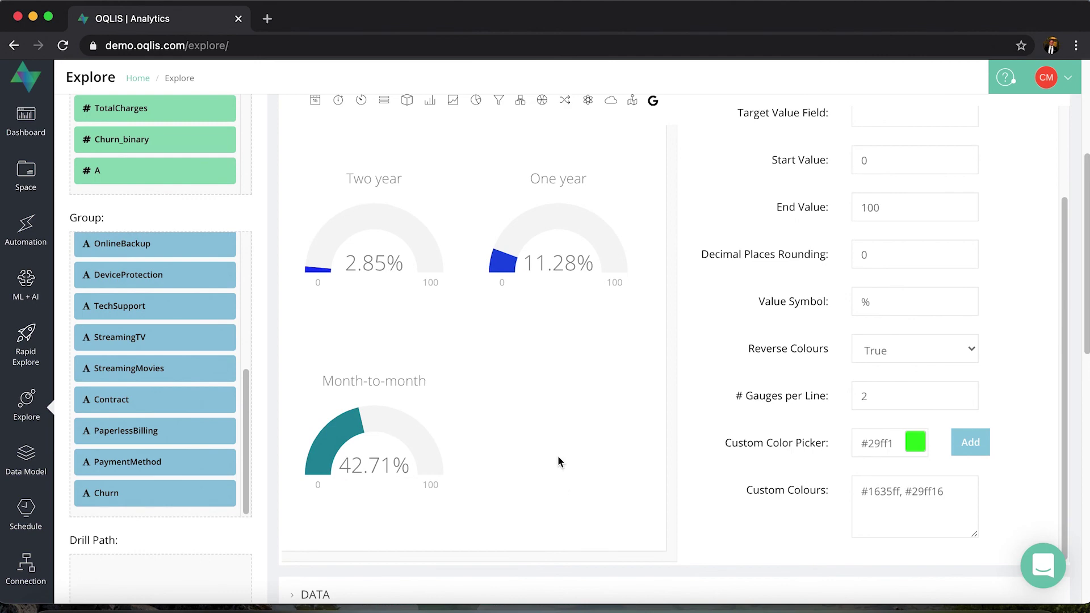